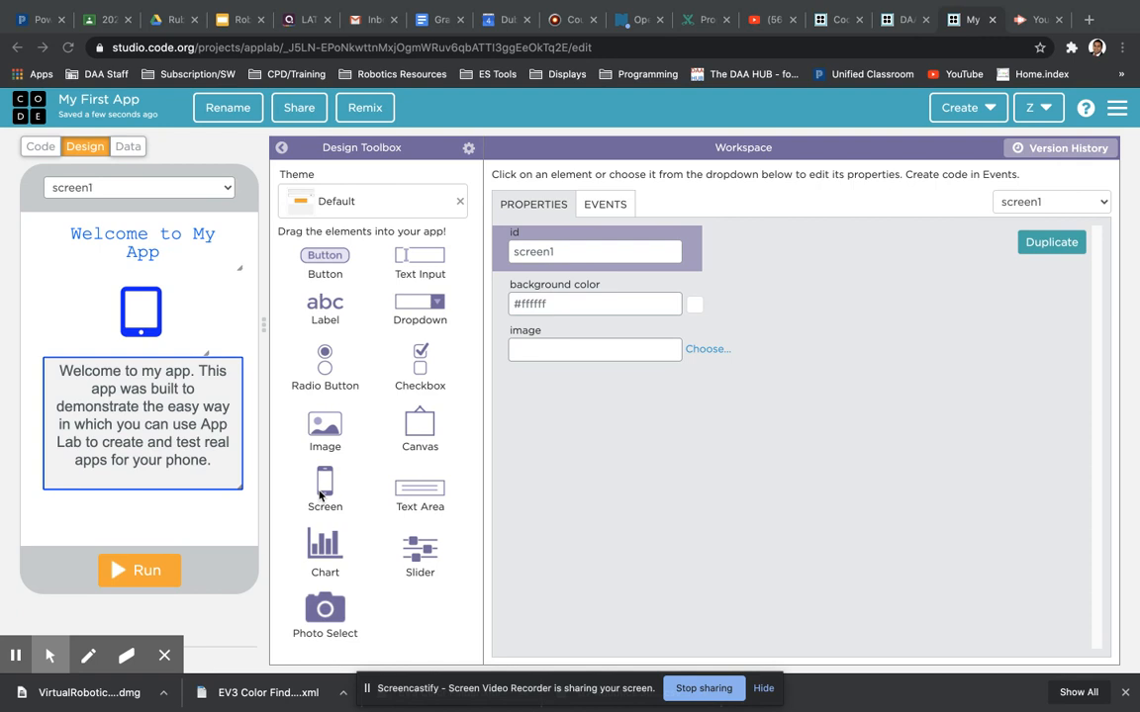
Add a new screen to the app and switch the design preview between it and screen1, ending on screen1
drag(319, 495, 137, 508)
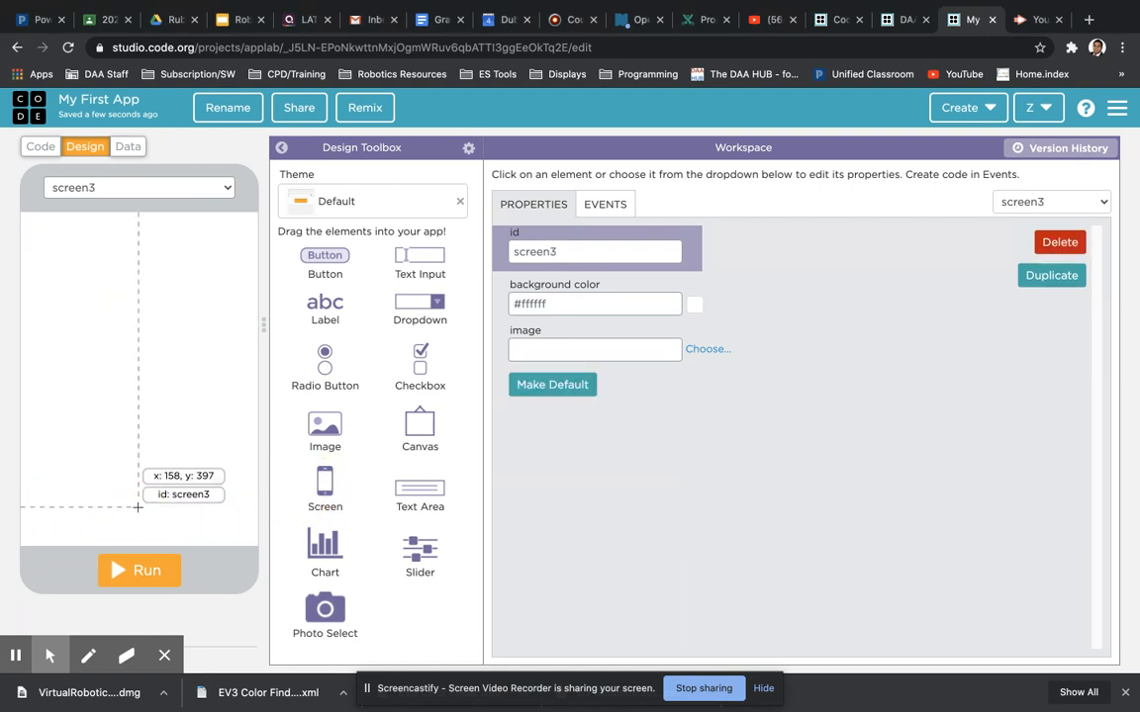
click(139, 187)
click(75, 180)
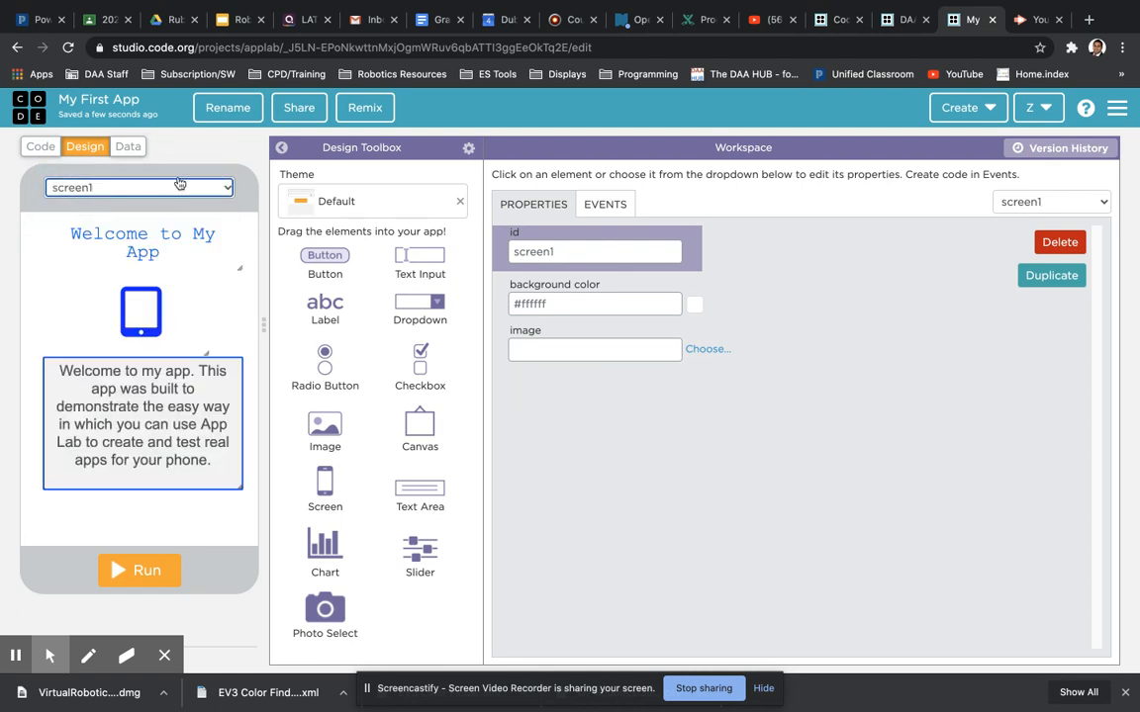
click(227, 188)
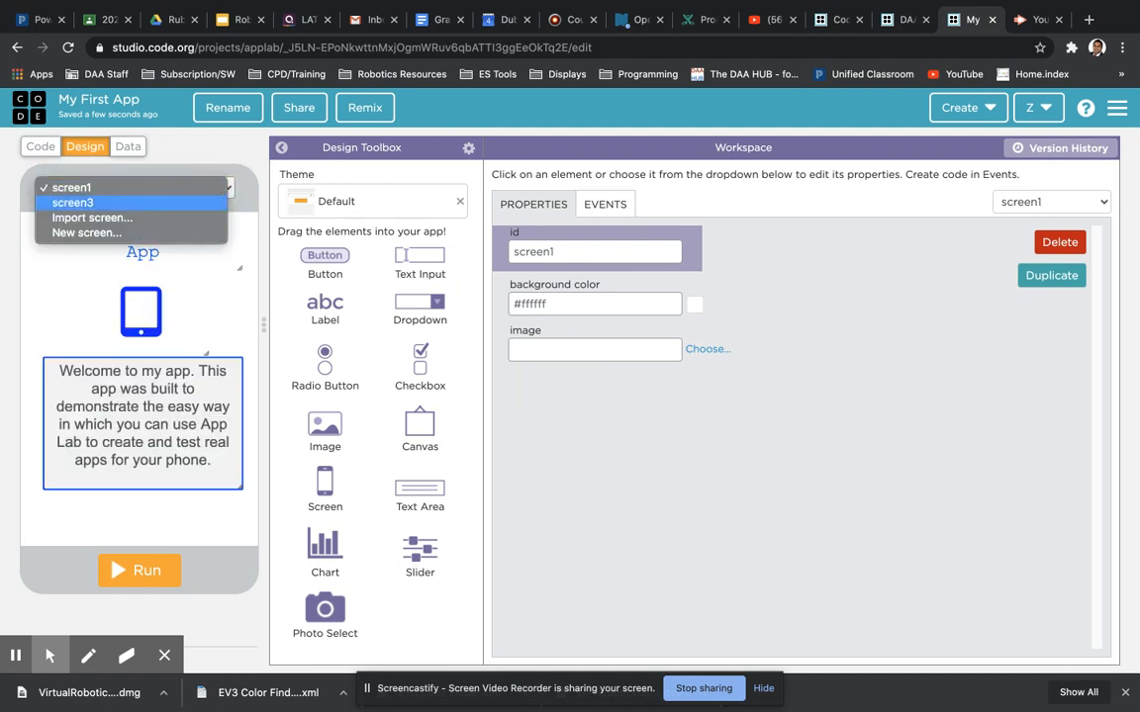
click(73, 202)
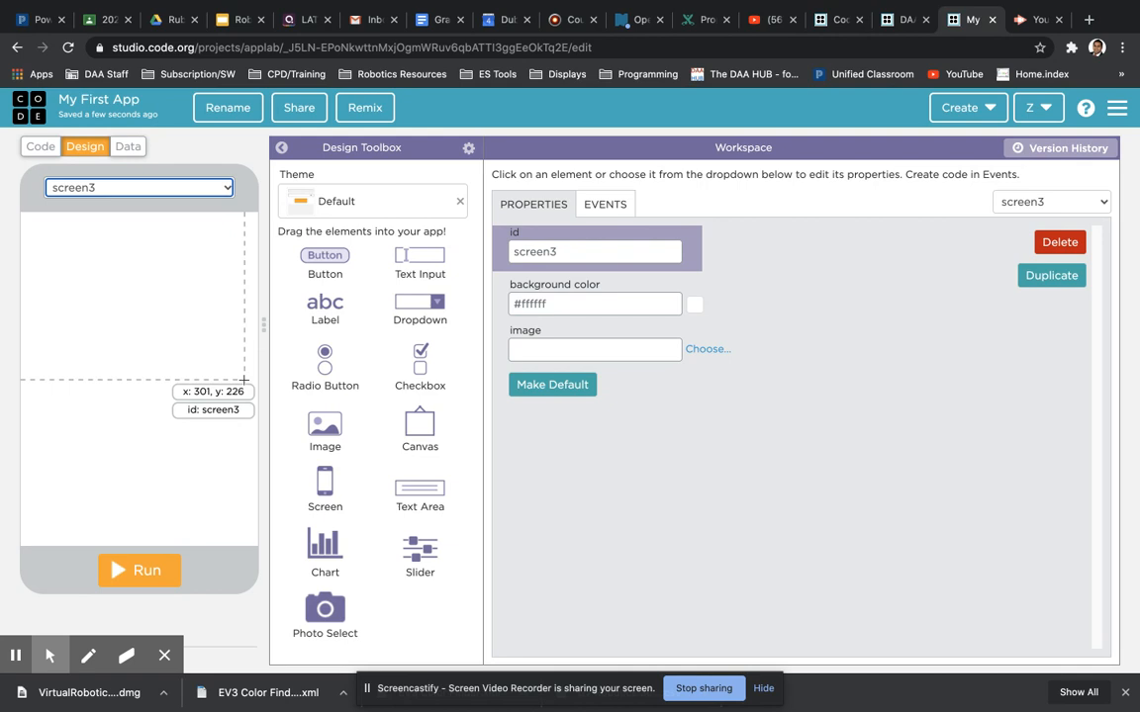
click(222, 187)
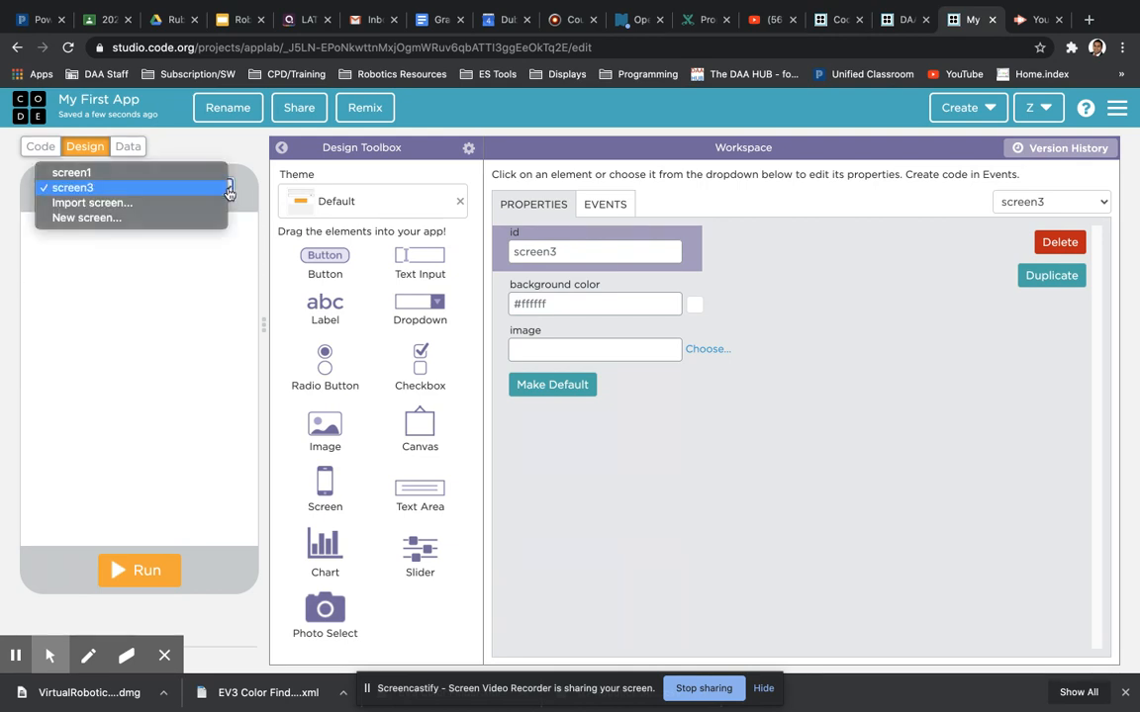
click(178, 173)
Place a button below the text area on screen1 and set its text to "Click to Enter"
click(145, 512)
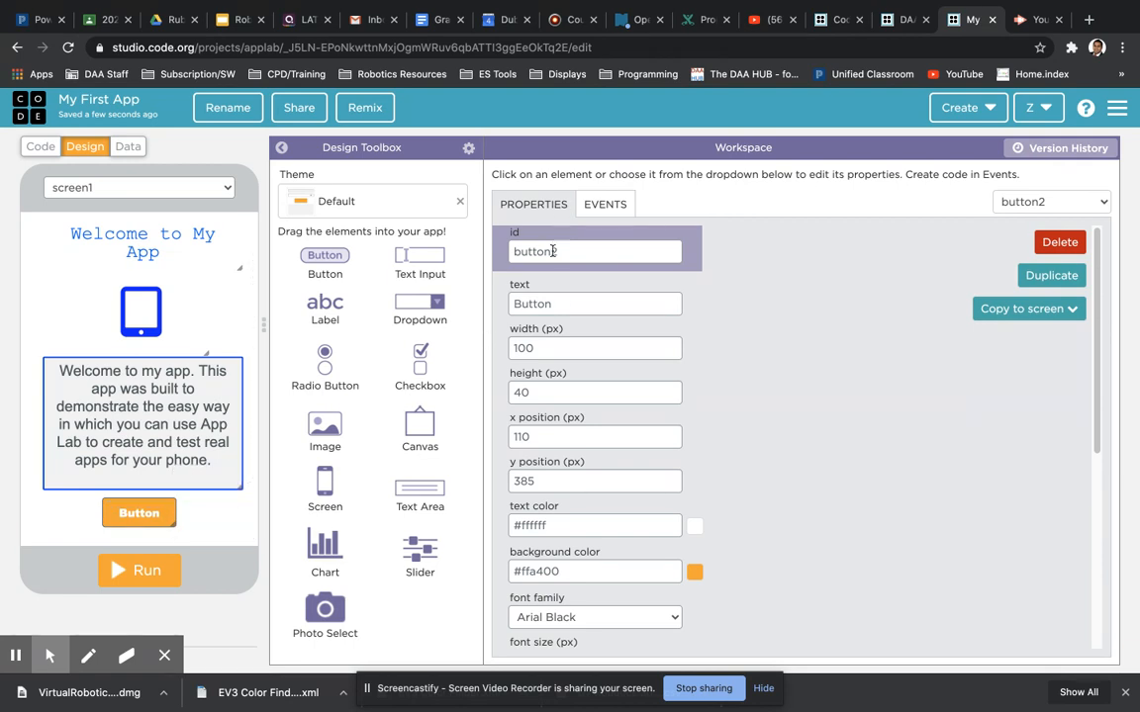
click(568, 301)
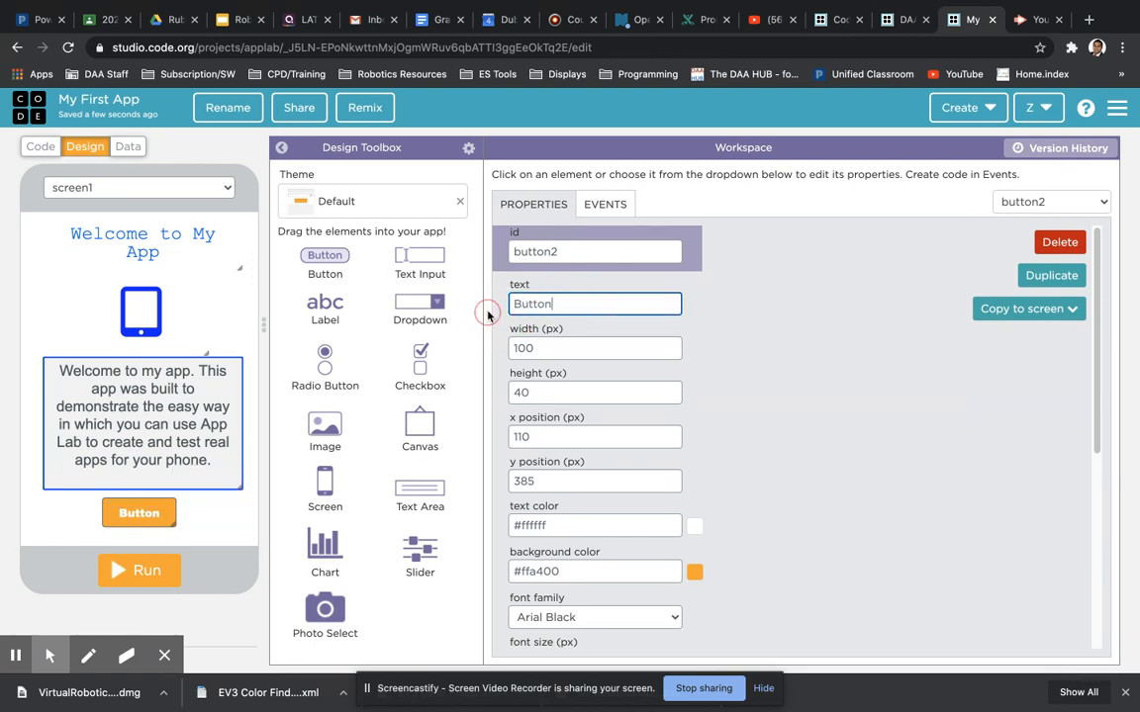
drag(610, 302, 484, 306)
text(Click to Enter)
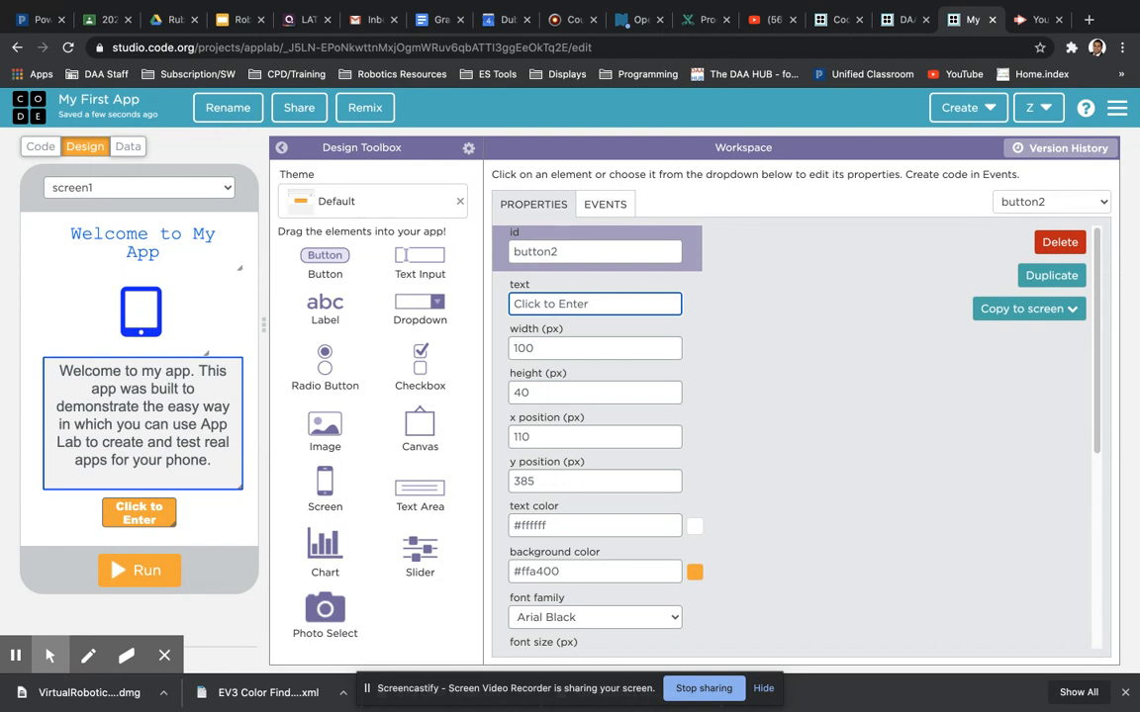
click(733, 346)
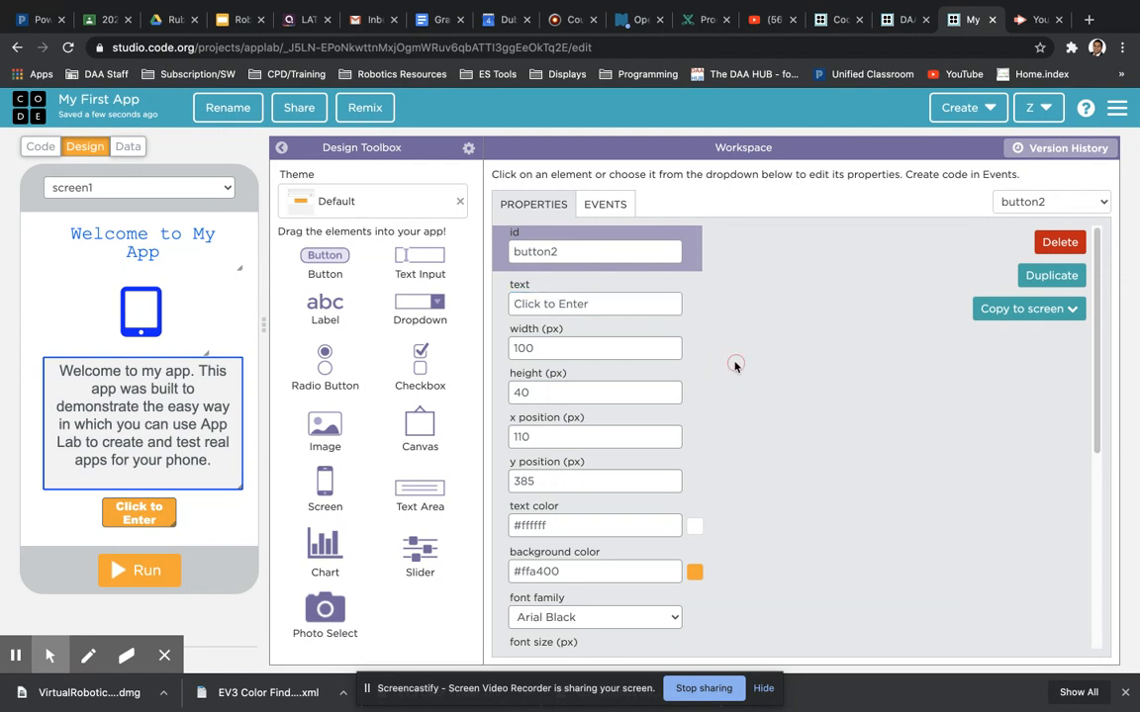
Set the button's text color to red, #ff0000
click(694, 526)
drag(678, 554, 692, 528)
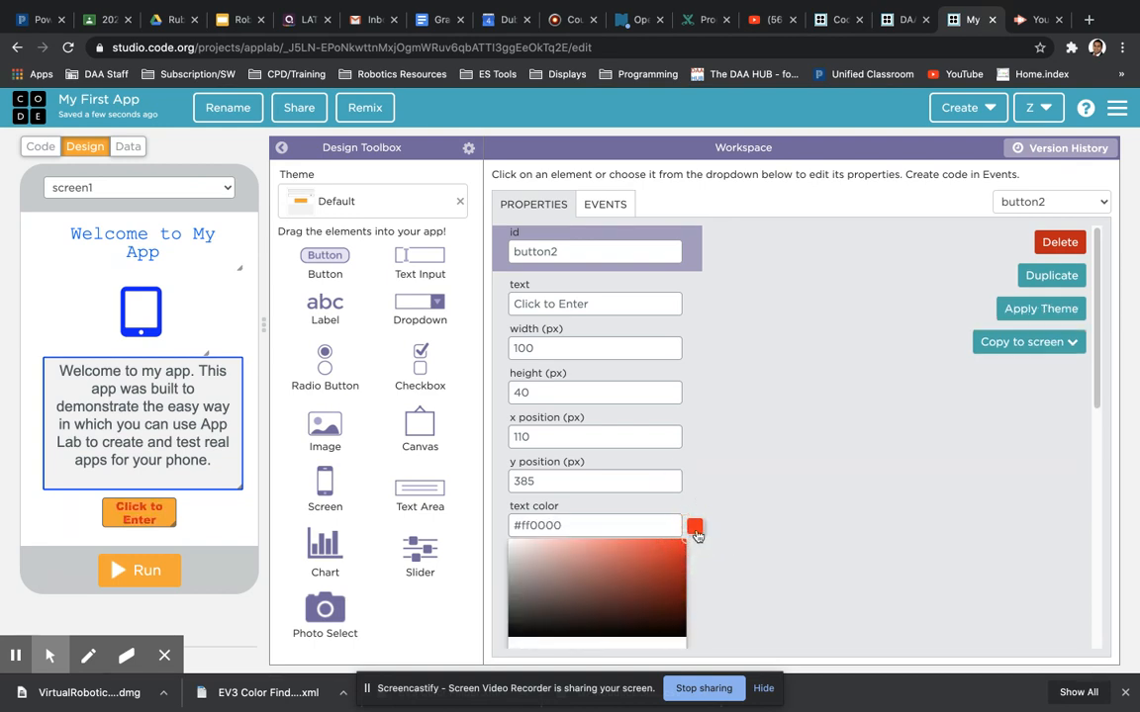
click(720, 539)
Set the button's background color to white, #ffffff
click(695, 574)
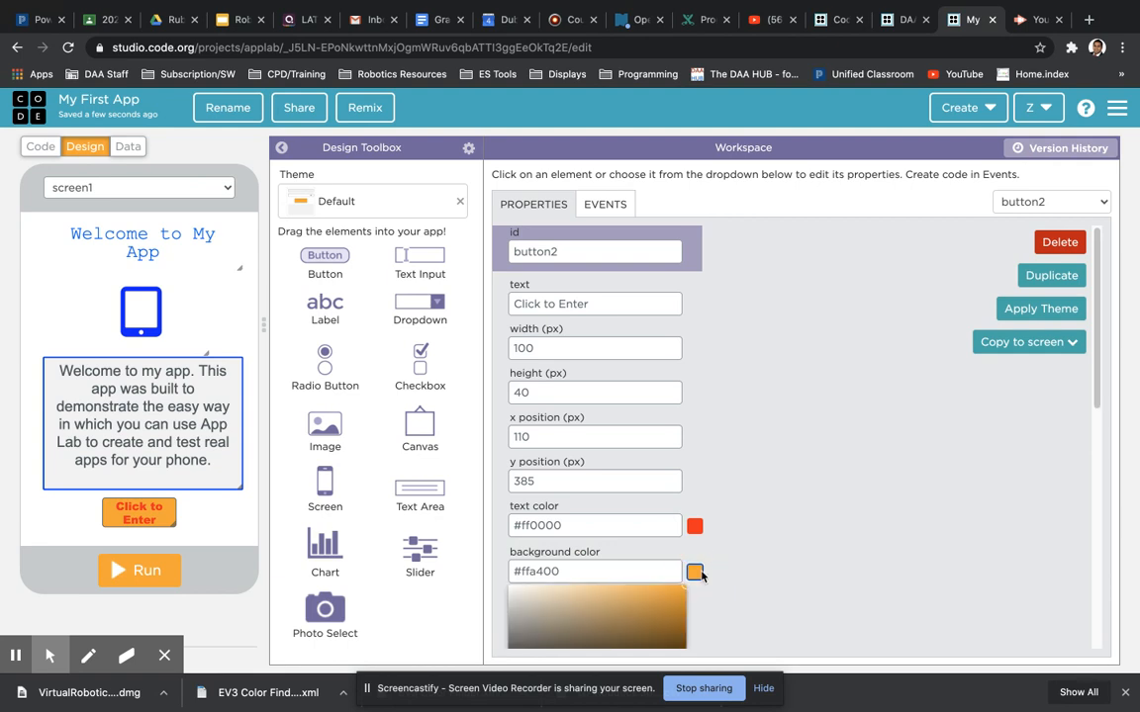
click(510, 584)
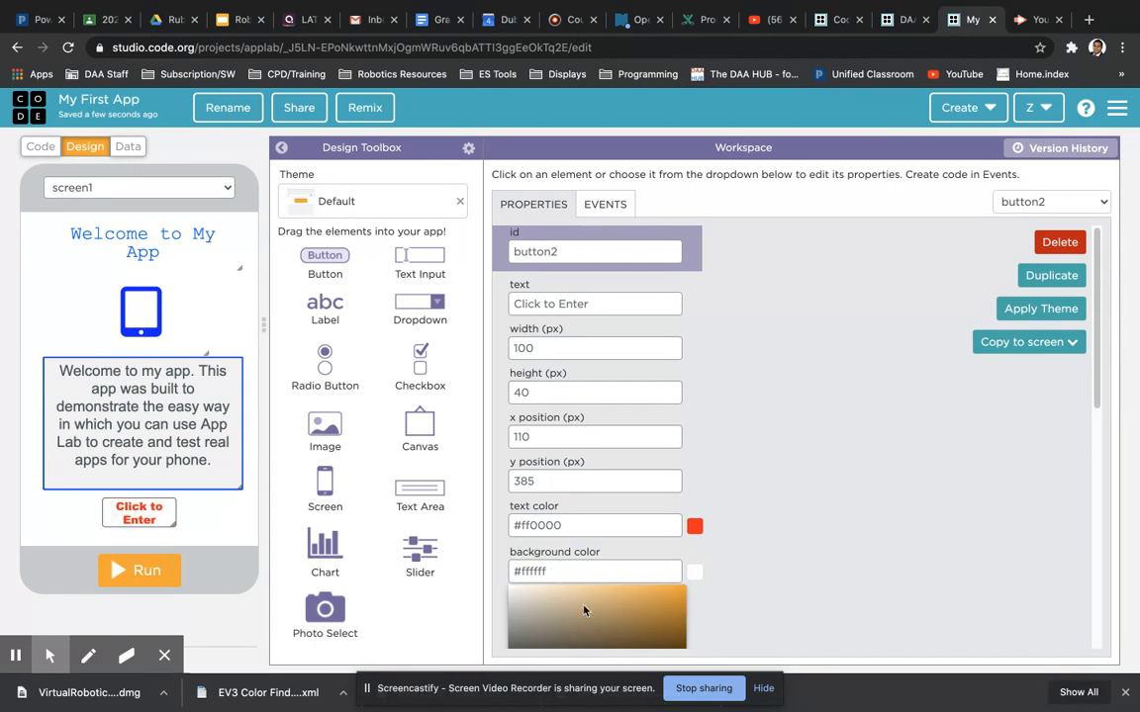
click(719, 584)
Set the button's image to the right arrow in a filled circle from the icon library
scroll(719, 568, down, 1)
scroll(719, 568, down, 3)
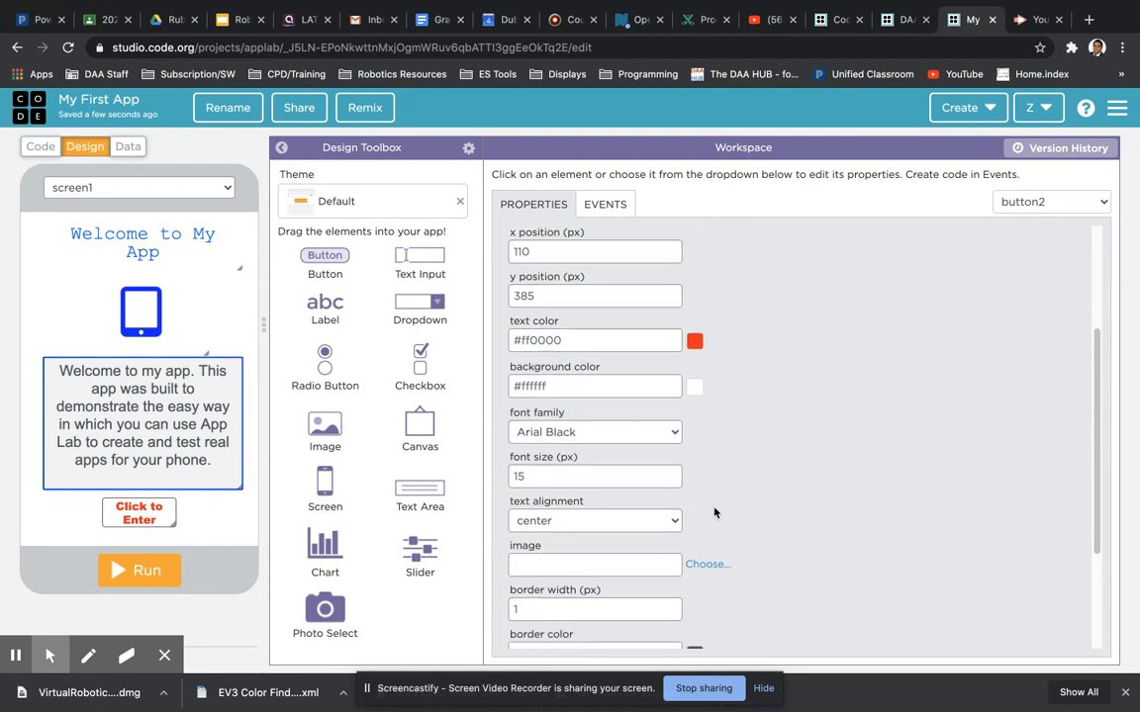
scroll(717, 521, down, 2)
scroll(717, 522, down, 2)
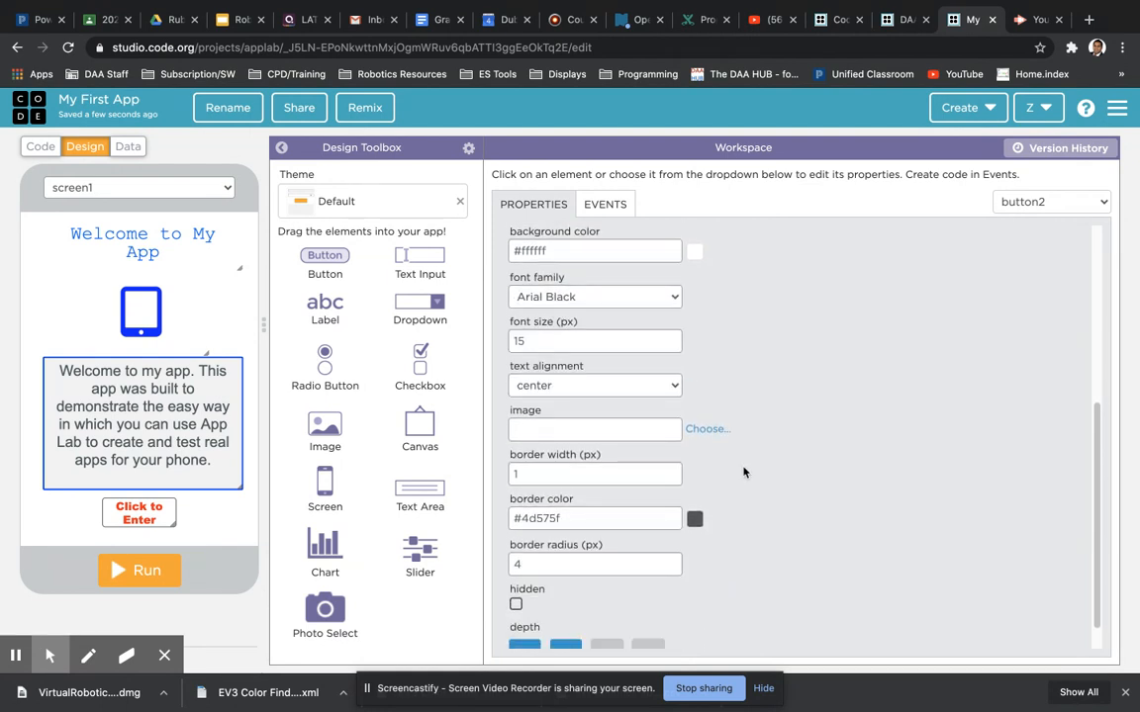
click(594, 432)
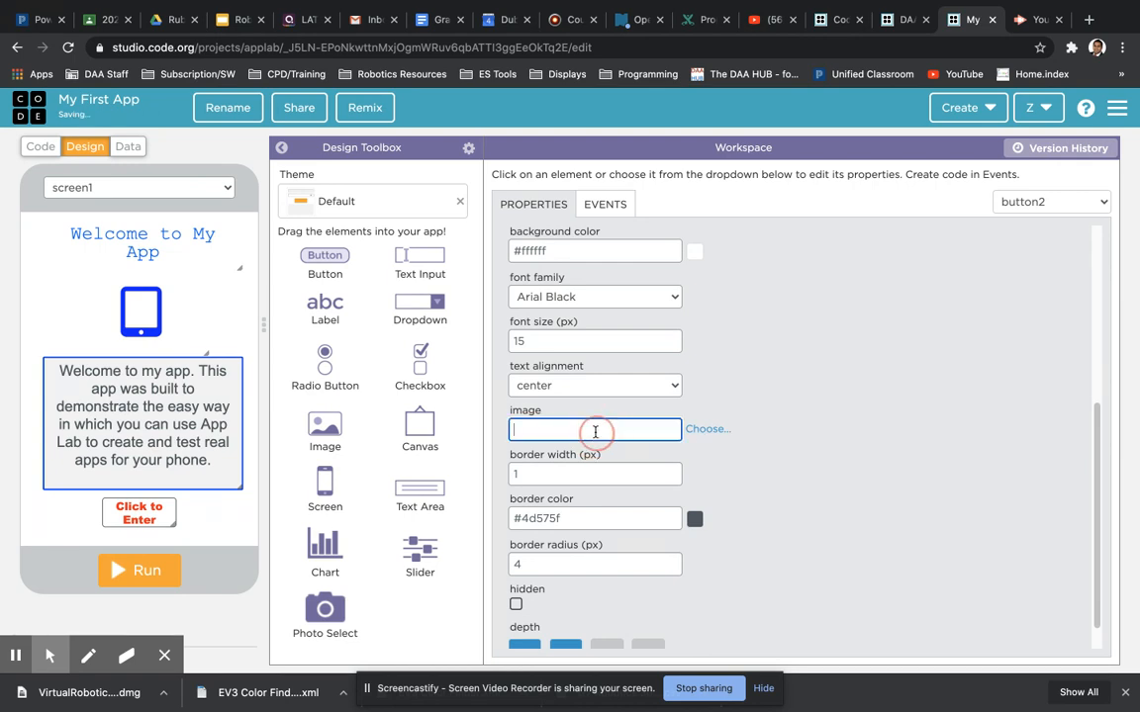
click(700, 429)
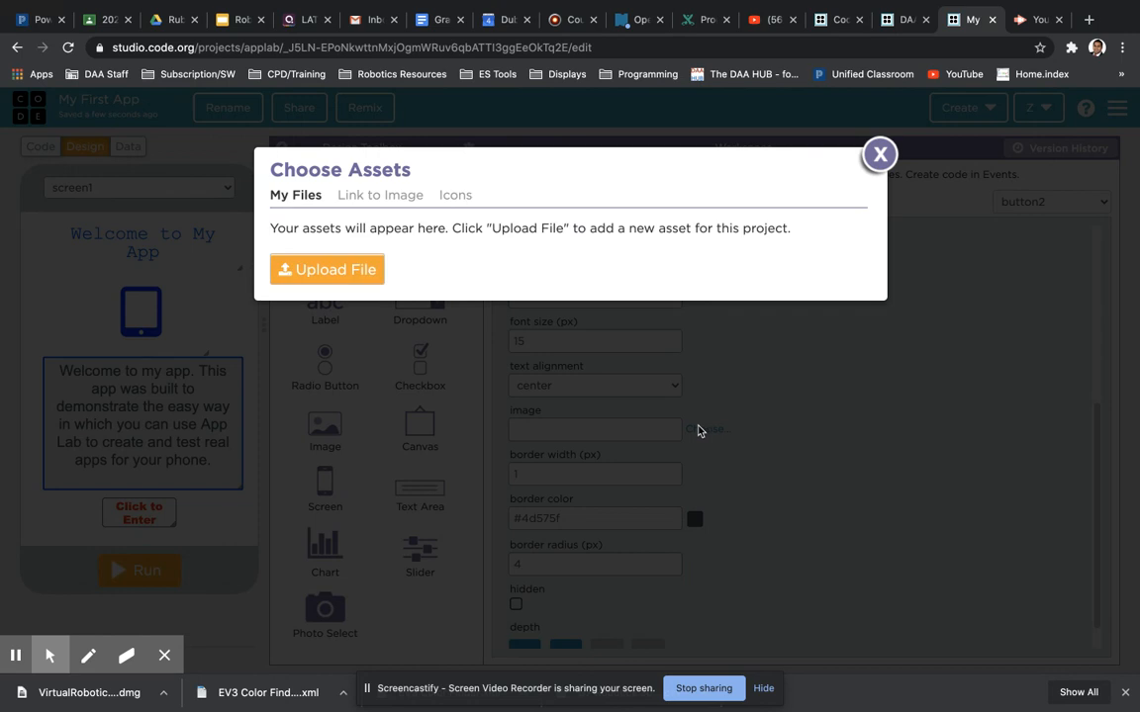
click(374, 201)
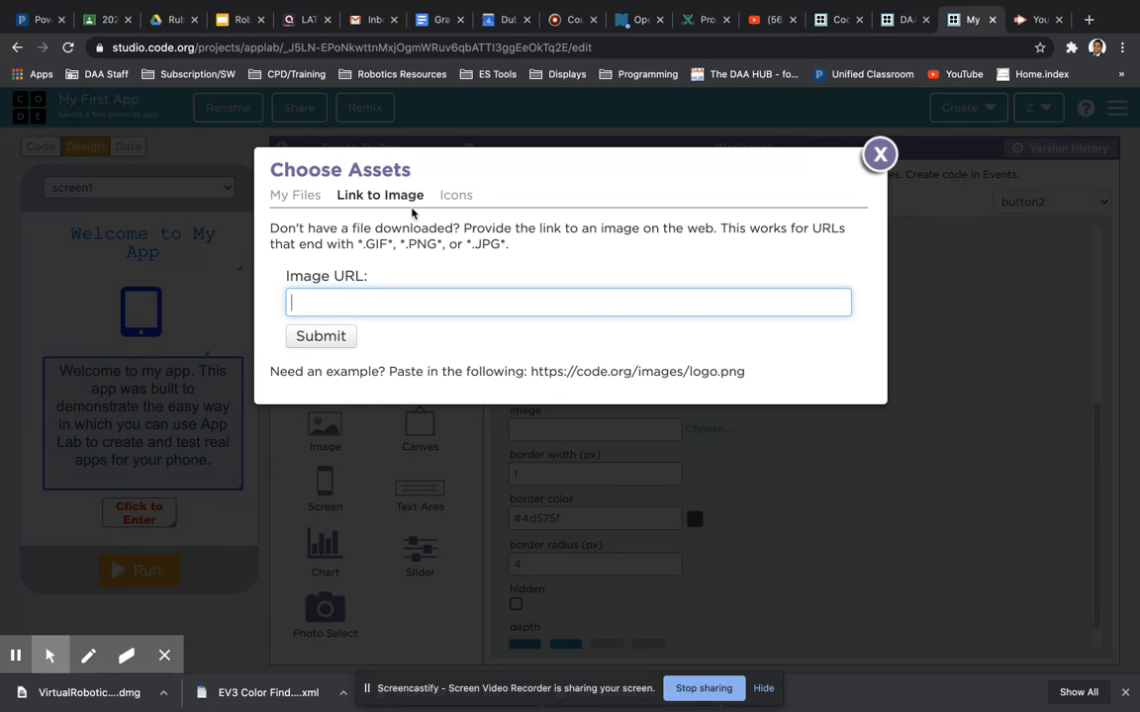
click(454, 197)
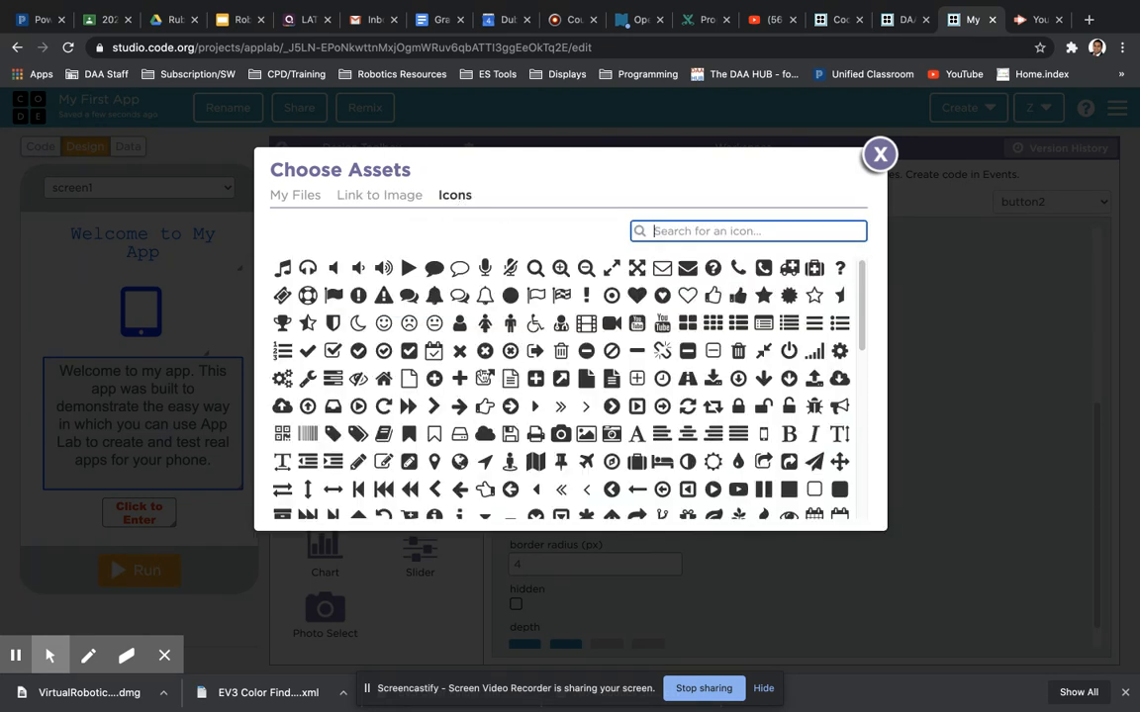
scroll(446, 396, down, 1)
scroll(446, 396, down, 1)
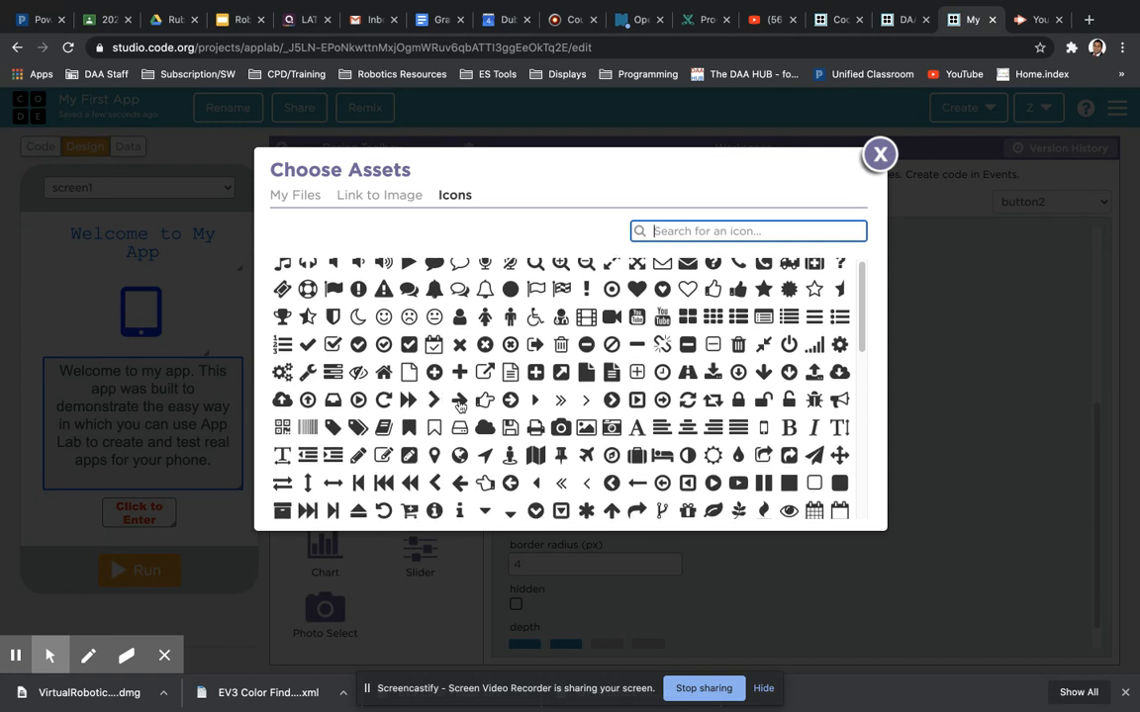
click(510, 399)
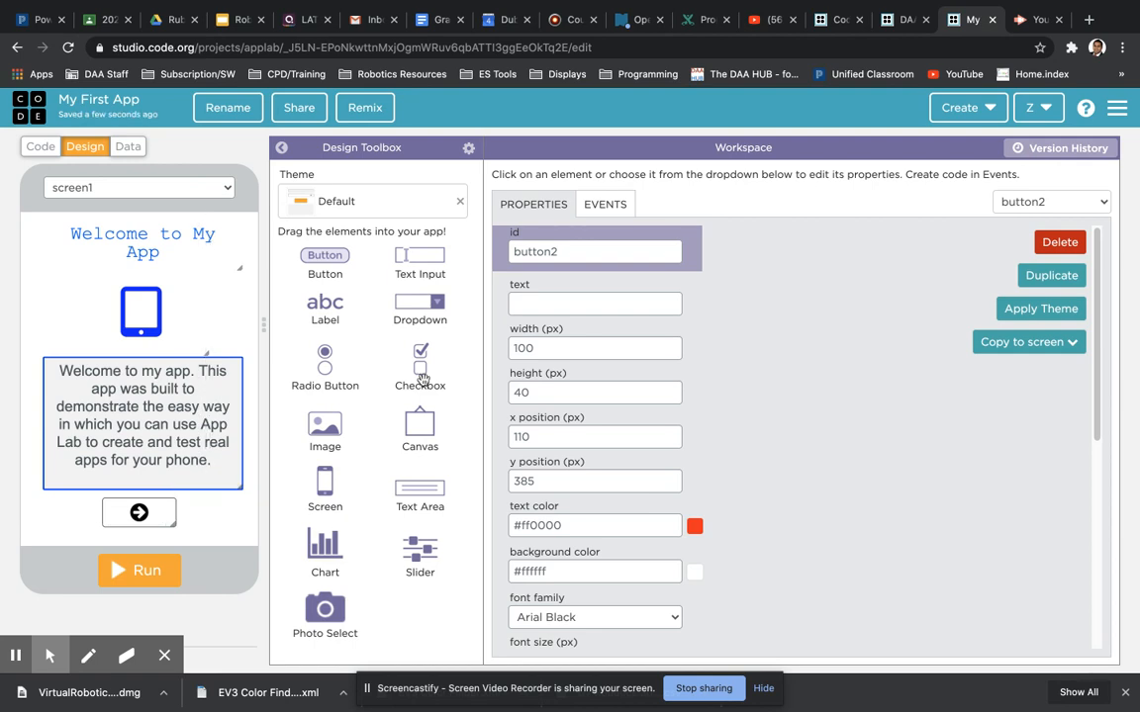
Set the arrow button's background color to yellow, #ffee00
click(694, 576)
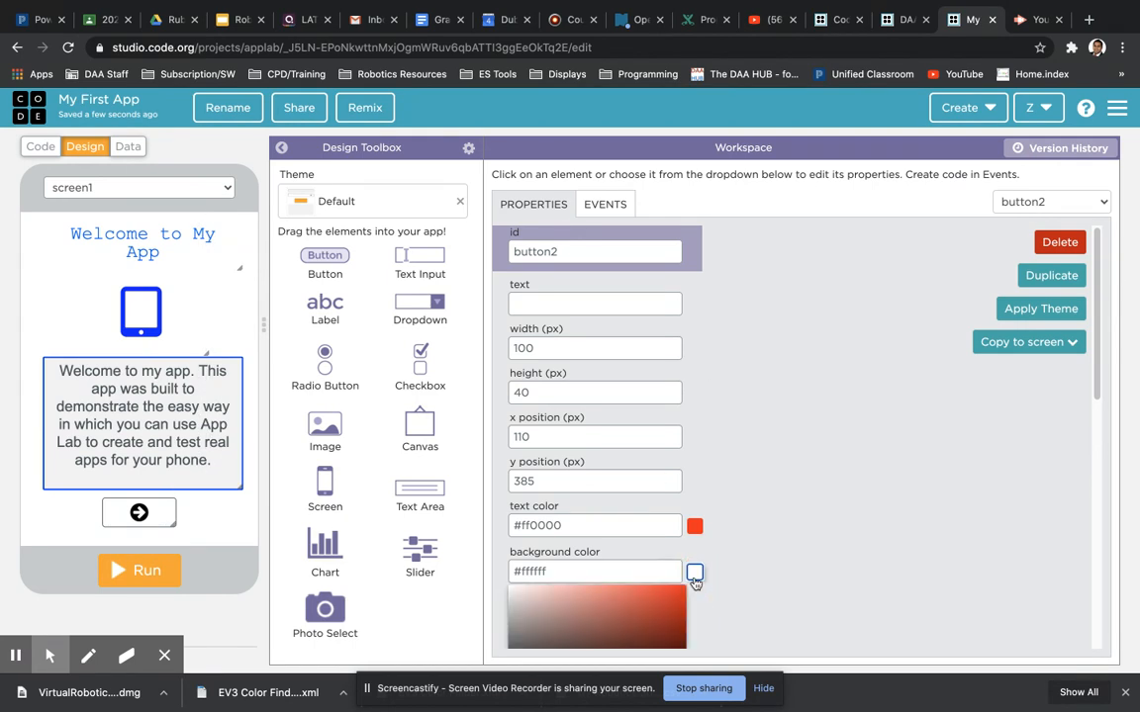
scroll(717, 579, down, 4)
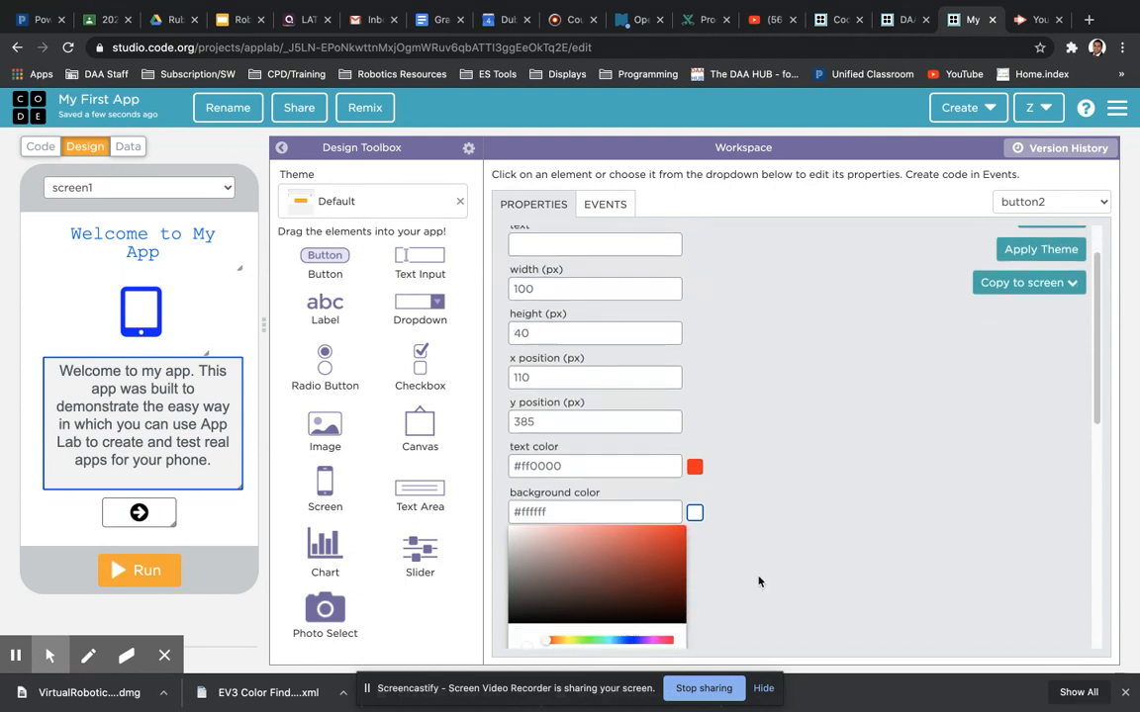
mouse_move(566, 534)
mouse_down()
mouse_move(549, 529)
mouse_move(566, 535)
mouse_up()
drag(684, 426, 703, 408)
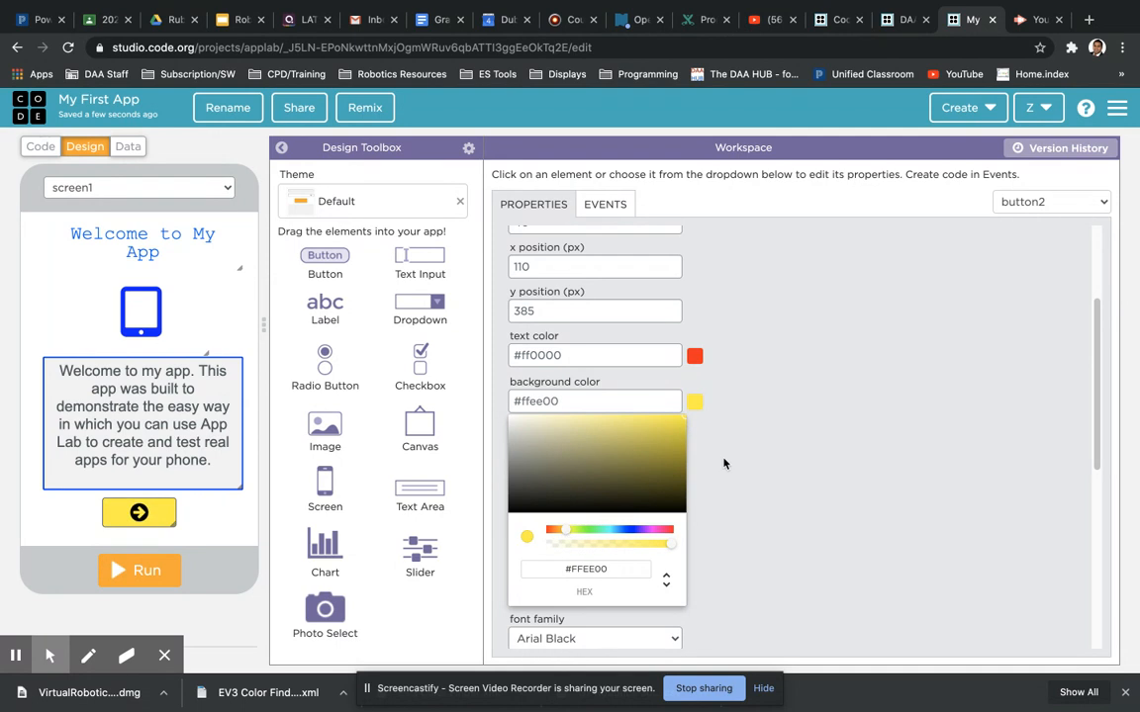
click(787, 526)
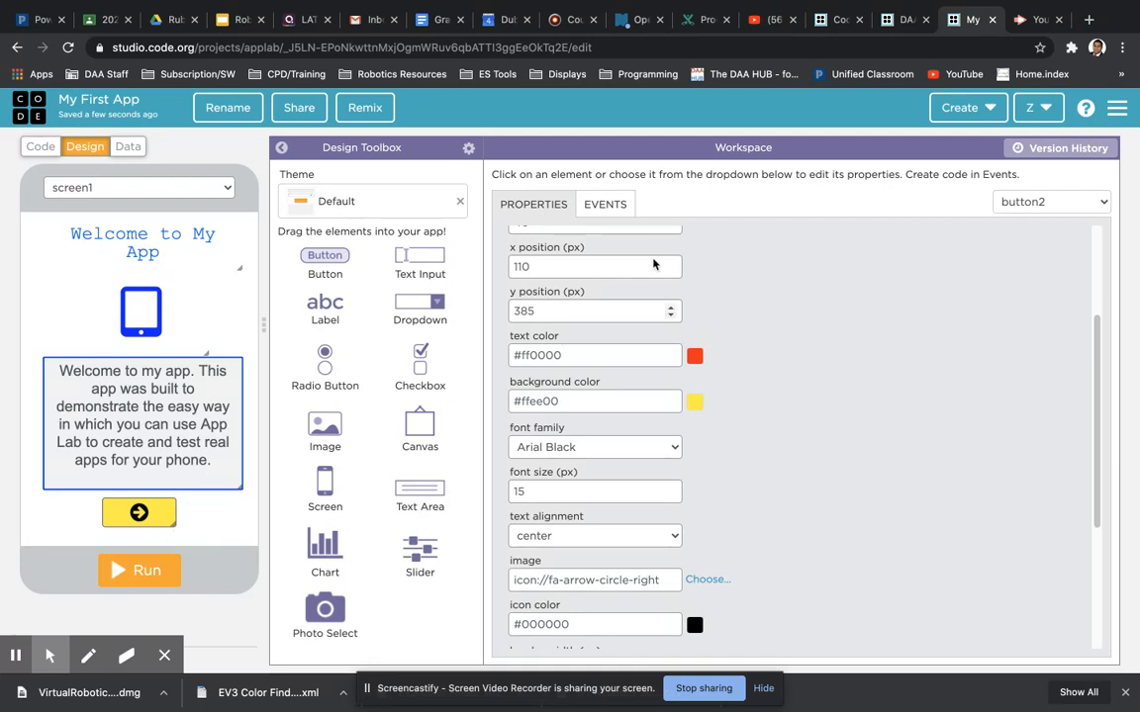
Insert the click event code for button2 and review the element and event type options of its onEvent block
click(611, 208)
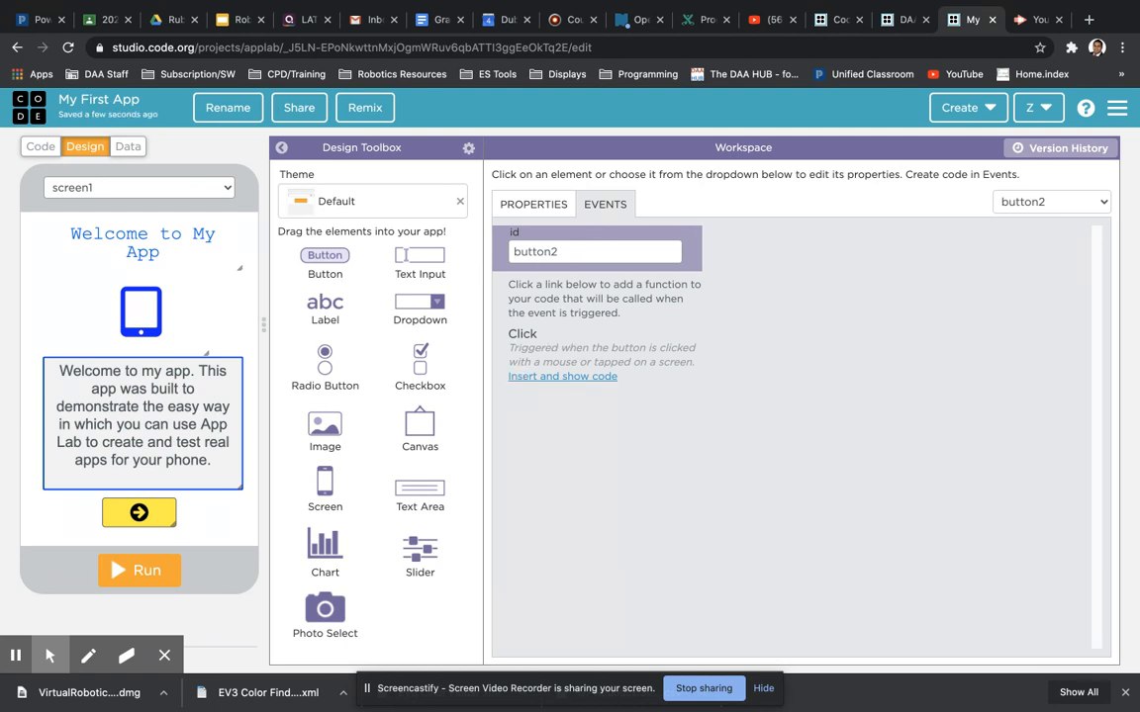
click(542, 382)
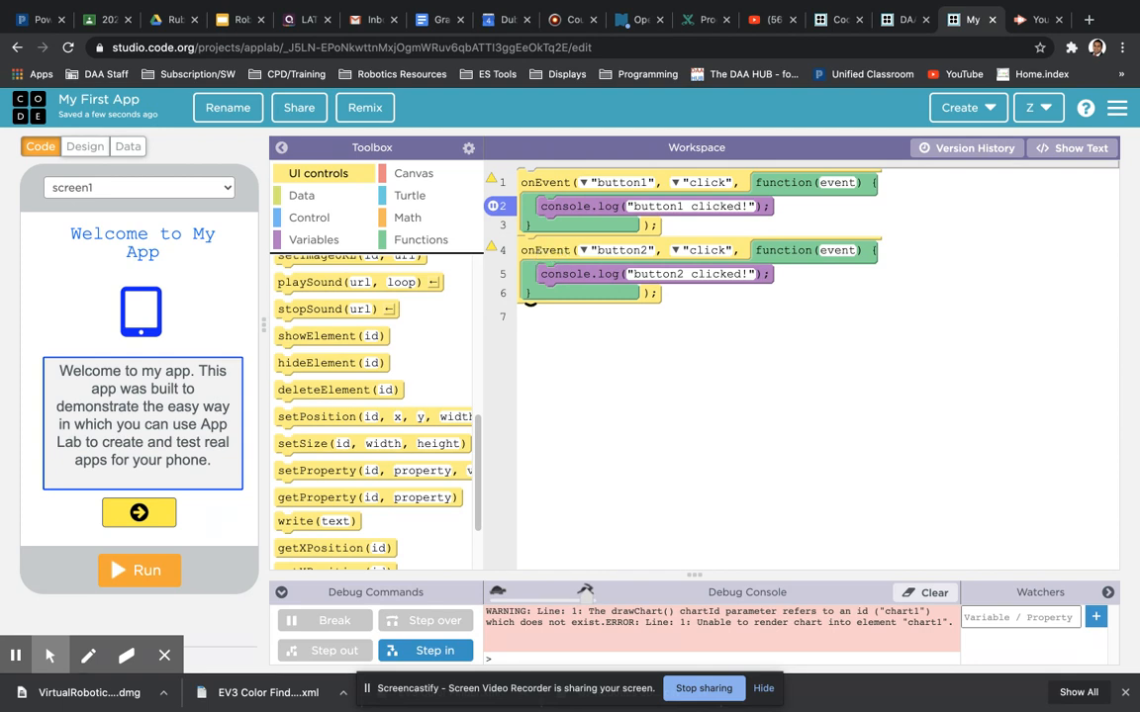
click(585, 250)
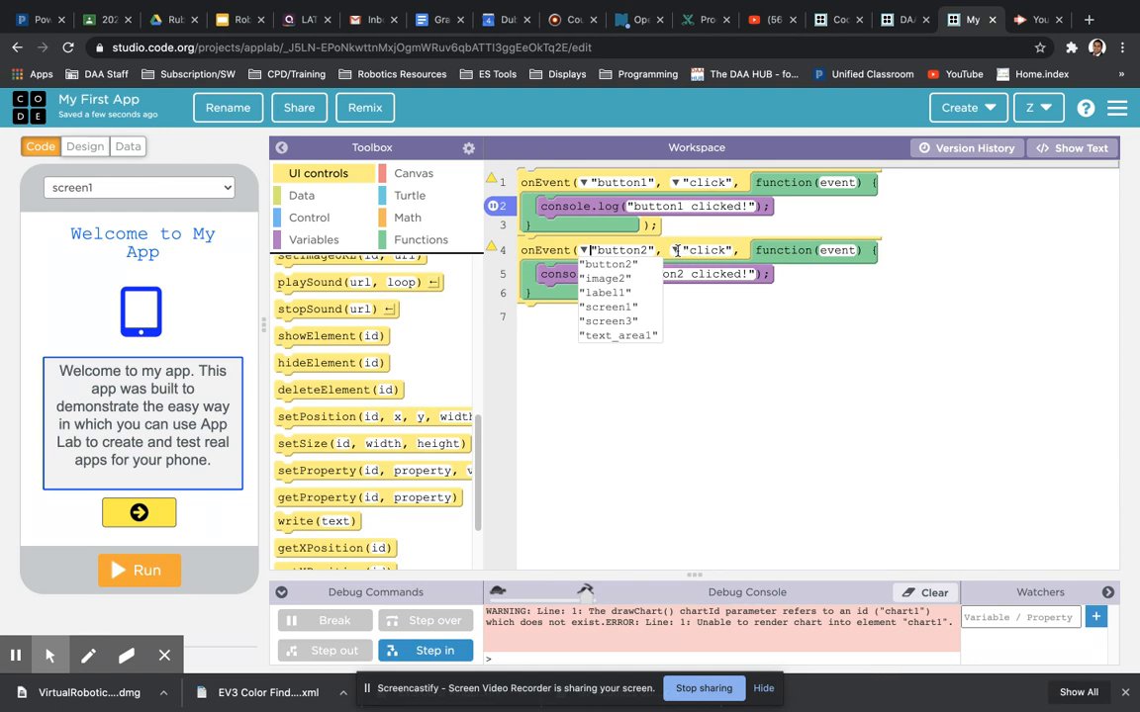
click(676, 250)
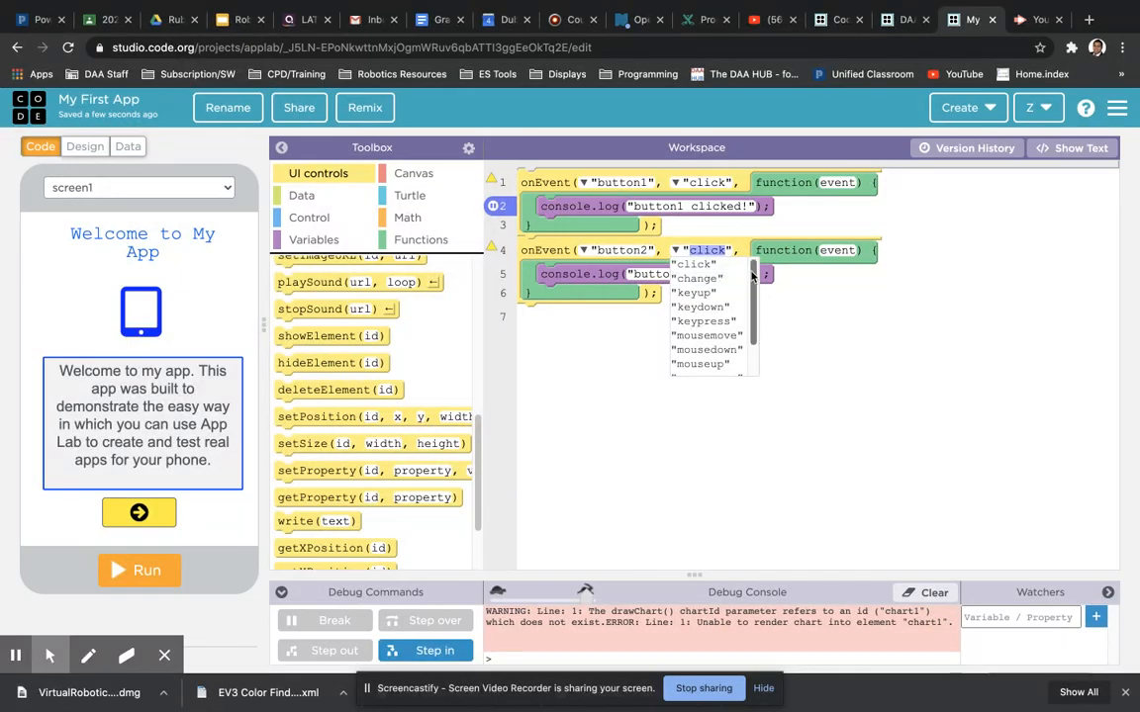
drag(752, 276, 752, 285)
scroll(752, 285, down, 2)
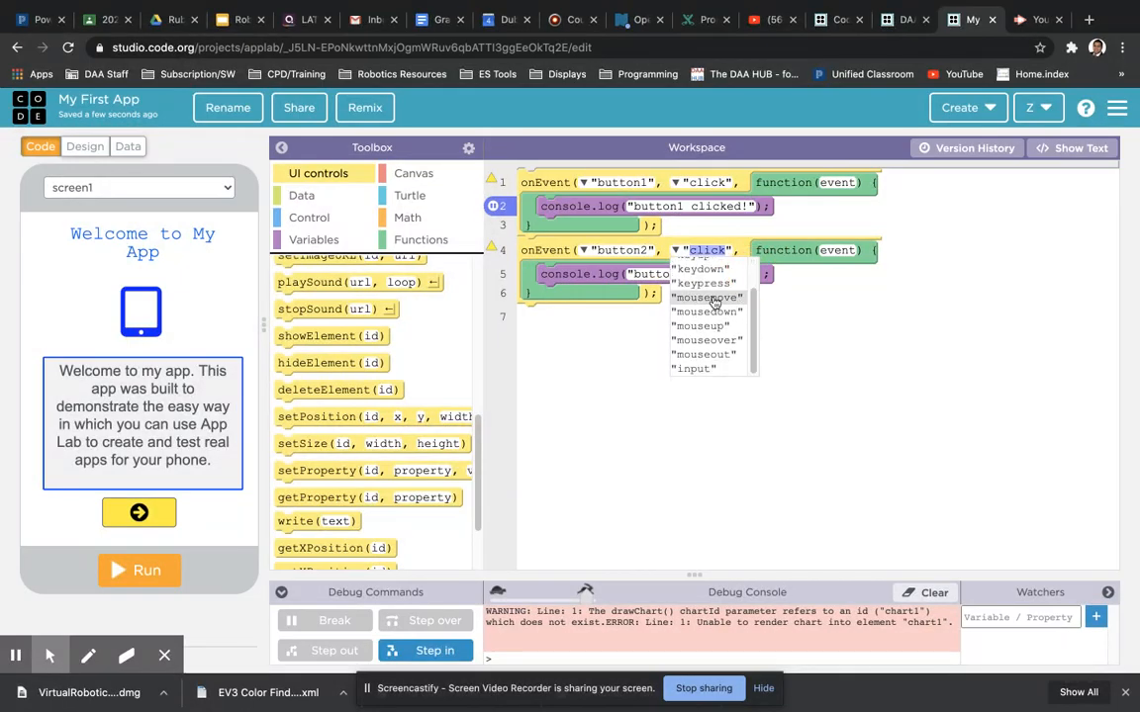
Add a setScreen block after console.log in button2's click handler and set its target to "screen3"
click(312, 180)
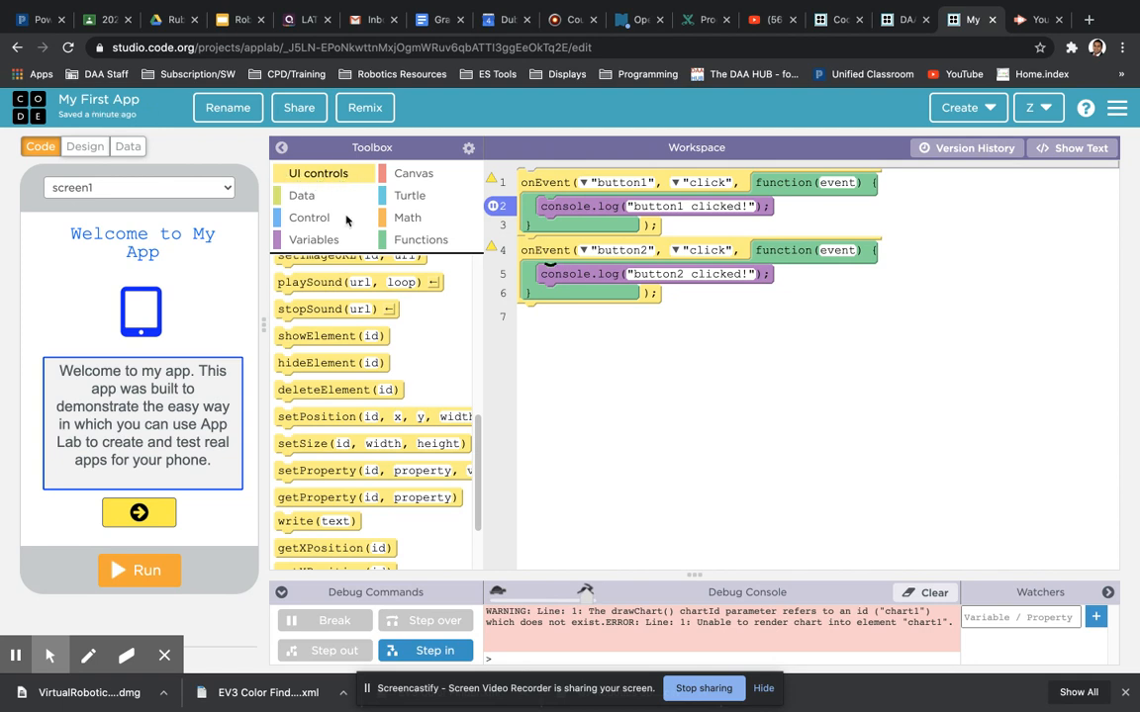
drag(478, 477, 474, 521)
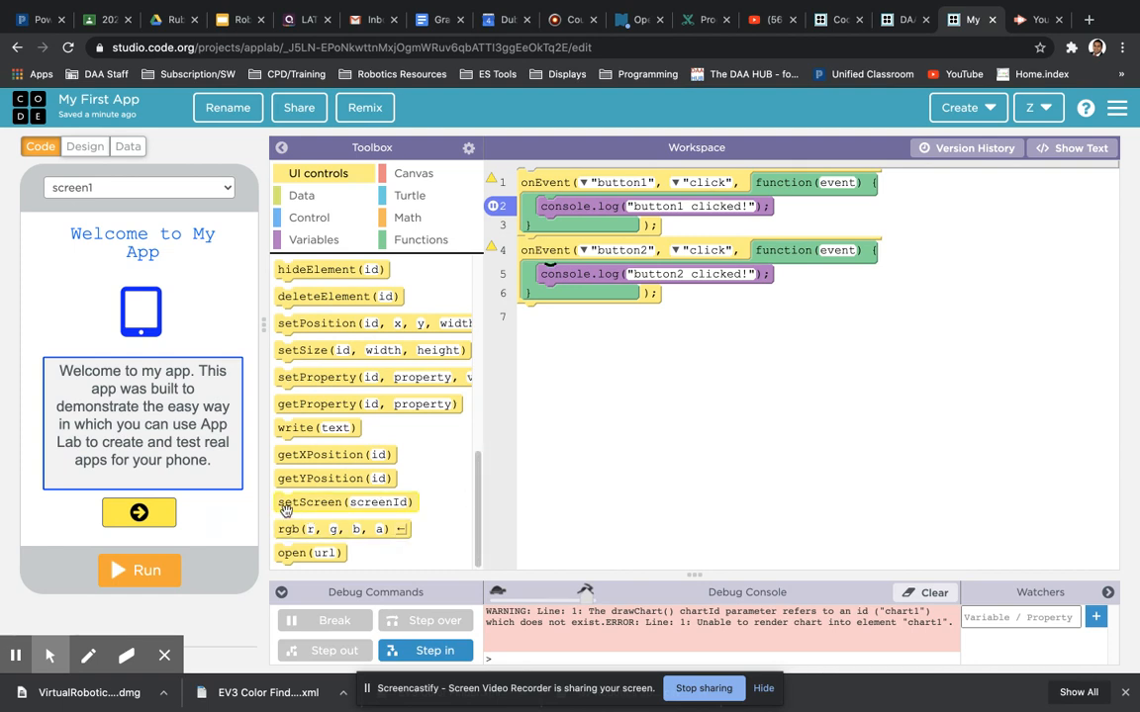
mouse_move(283, 507)
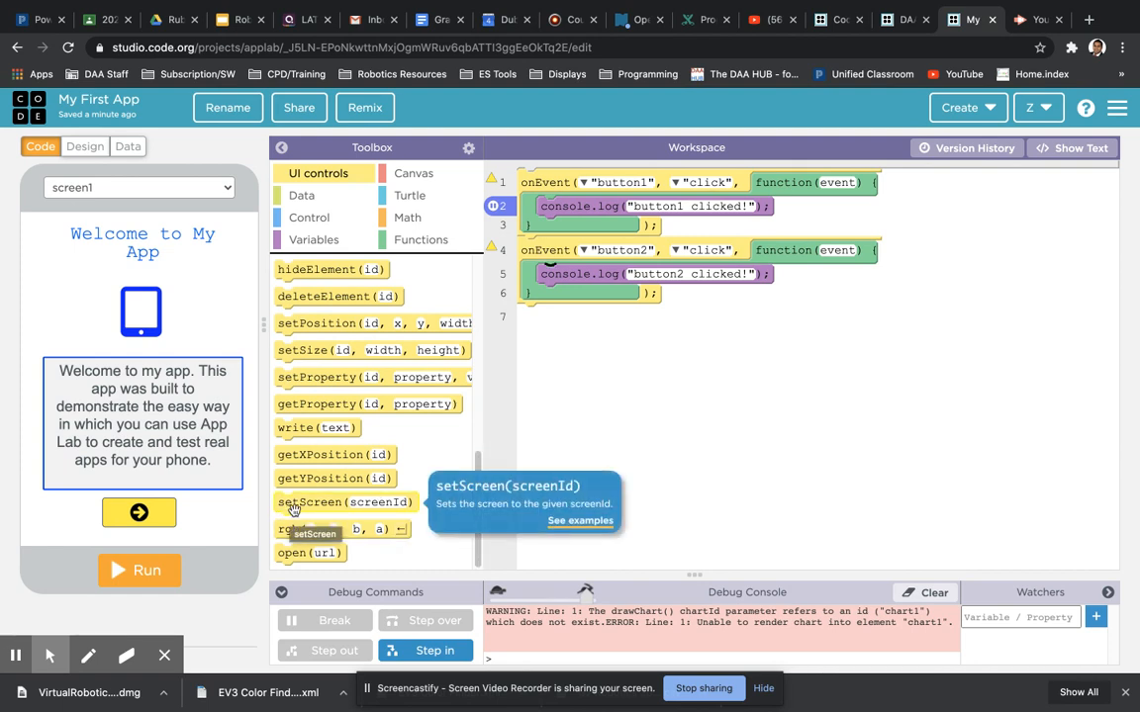
drag(300, 505, 566, 297)
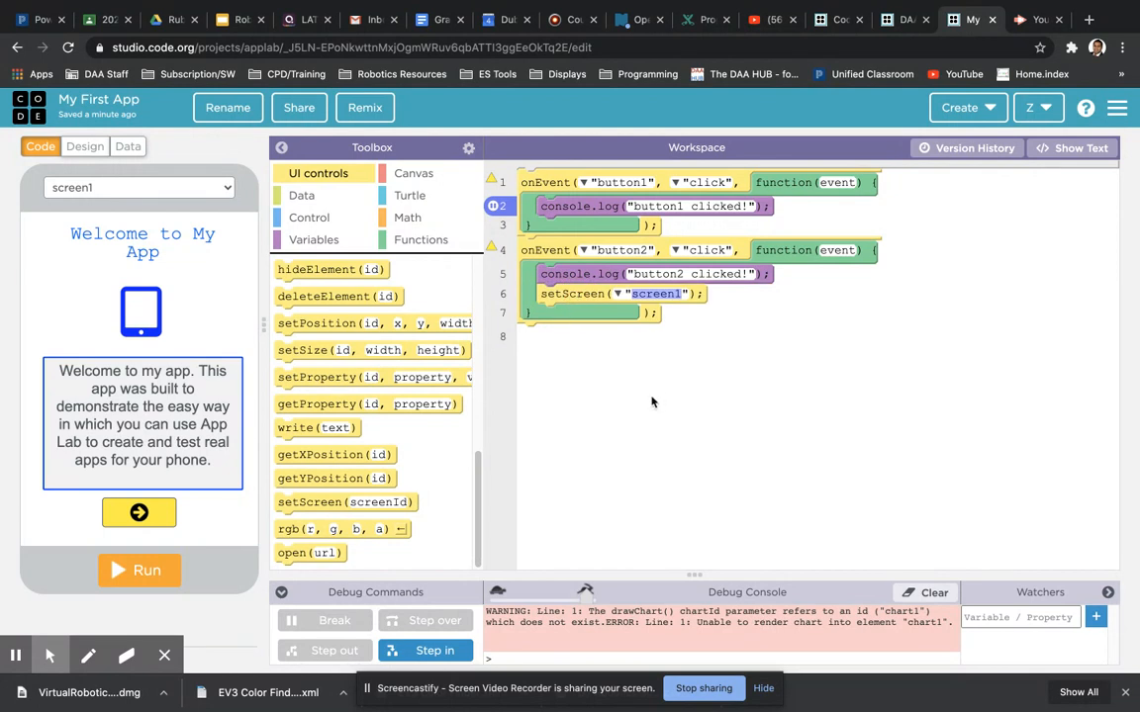
click(618, 297)
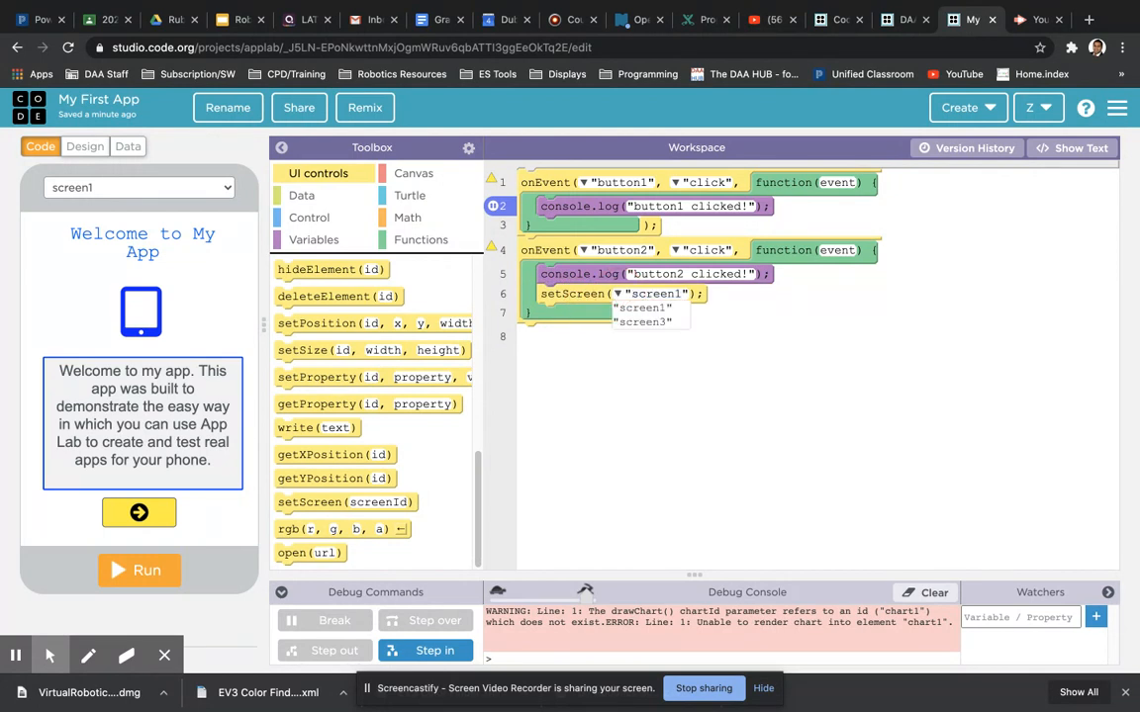
click(624, 325)
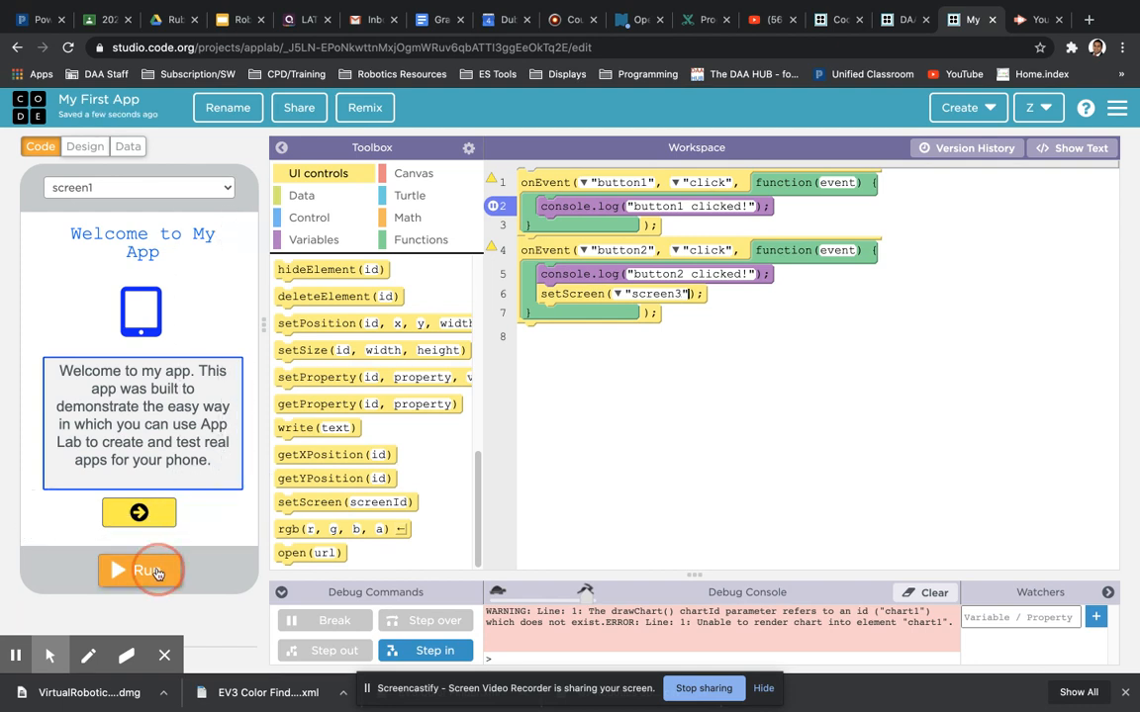
Run the app and test the arrow button's screen change
click(147, 570)
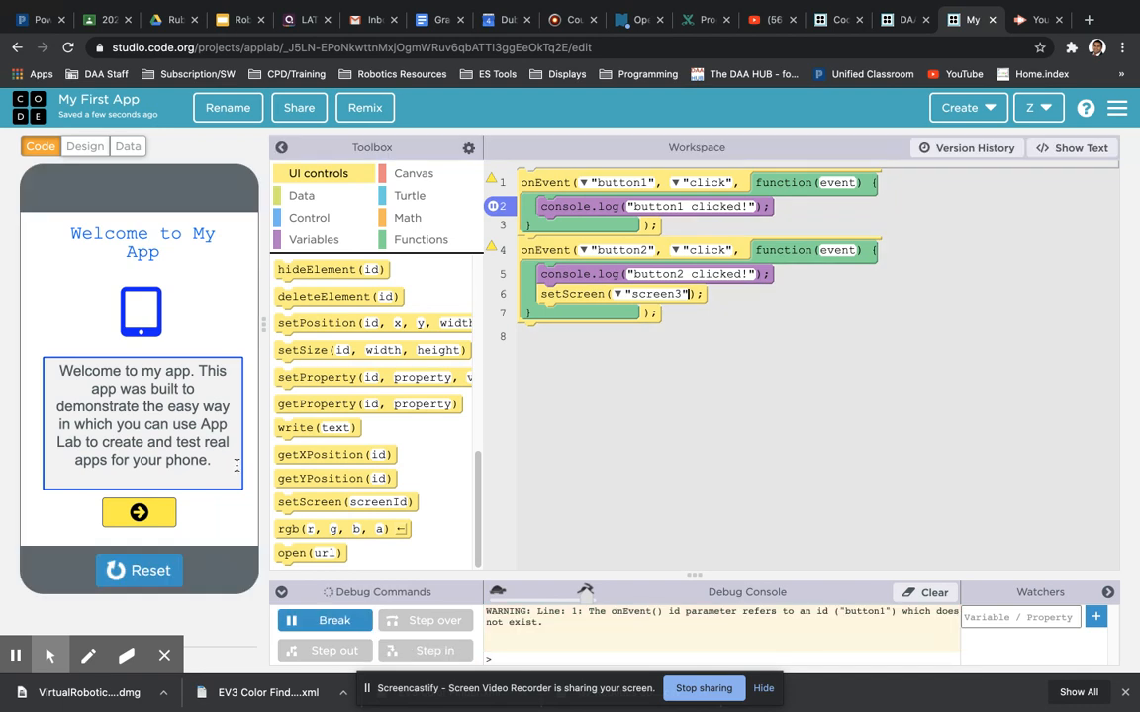
click(139, 512)
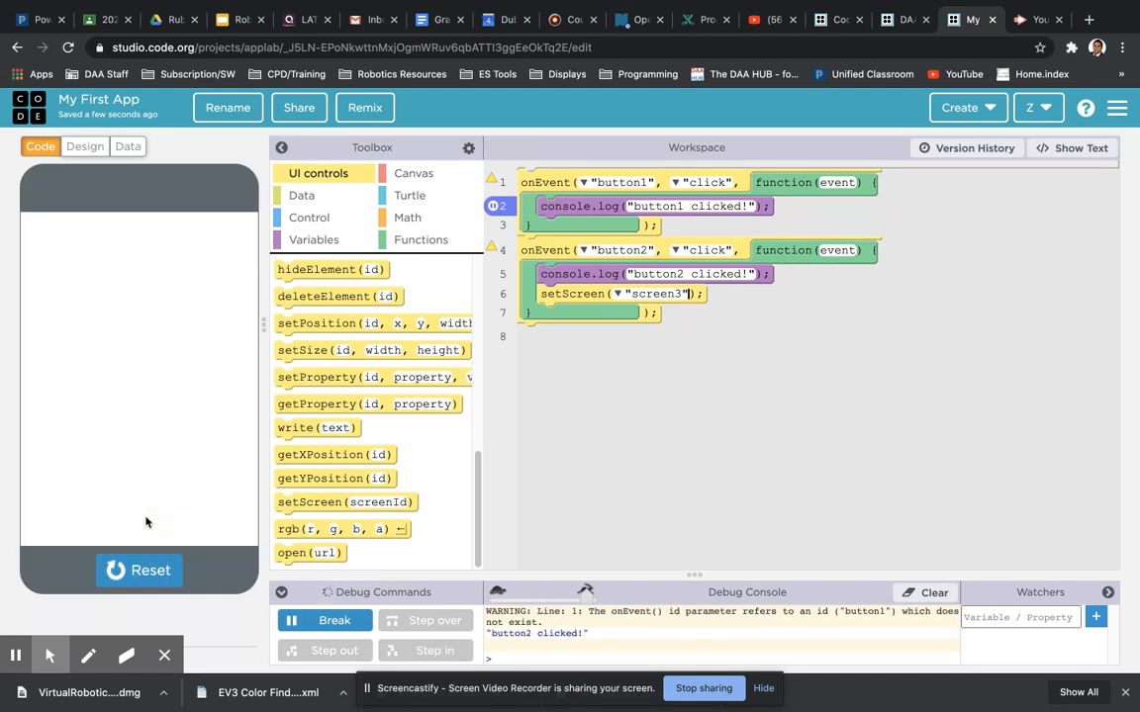